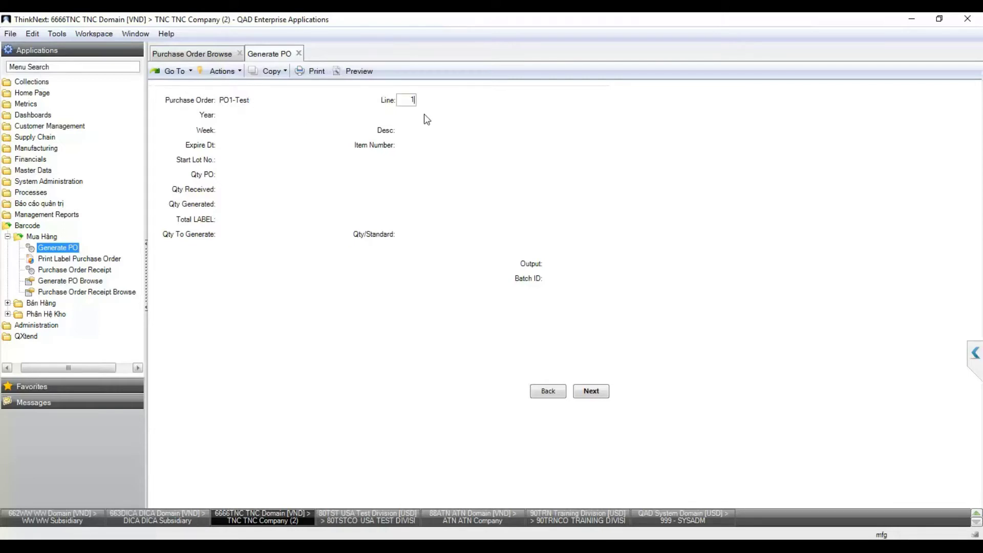
Generate one barcode label for line 1 of the test purchase order, accepting year 2021 and week 3, with output to PAGE.
key("Return")
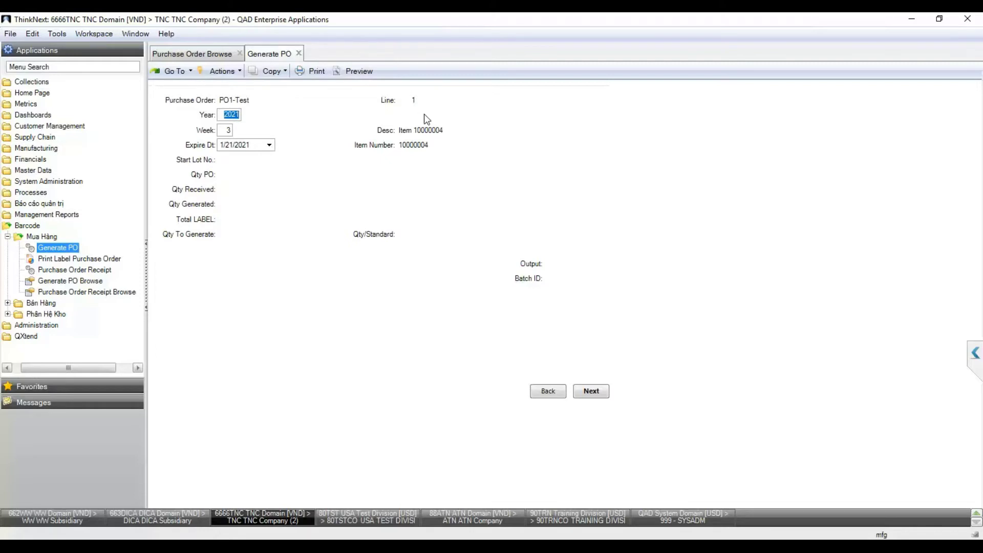
key("F1")
type("1")
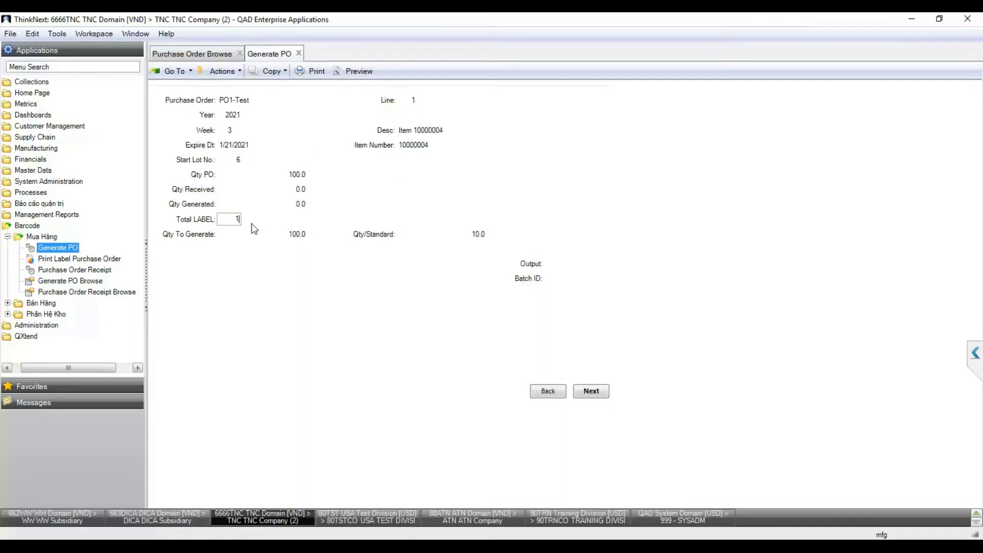
key("Return")
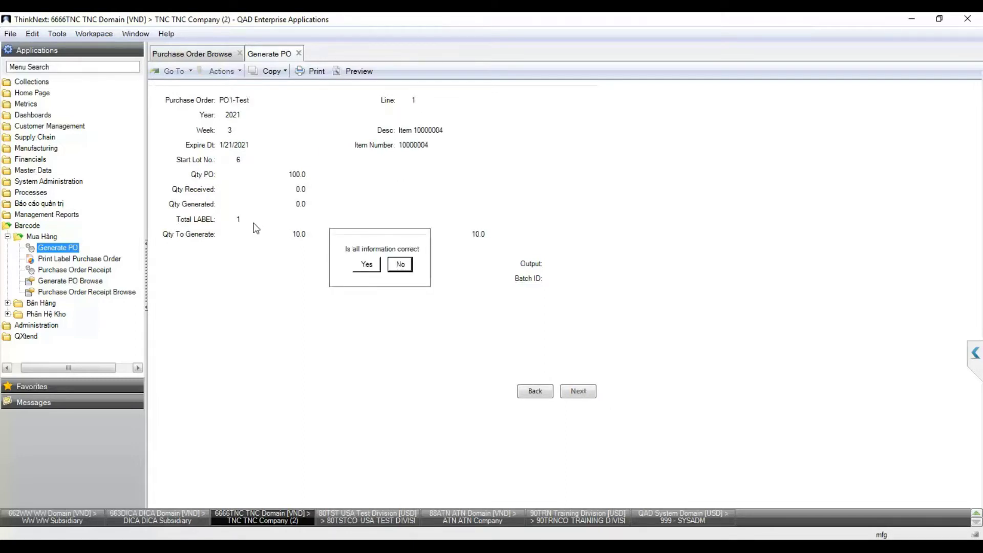
key("Left")
key("Return")
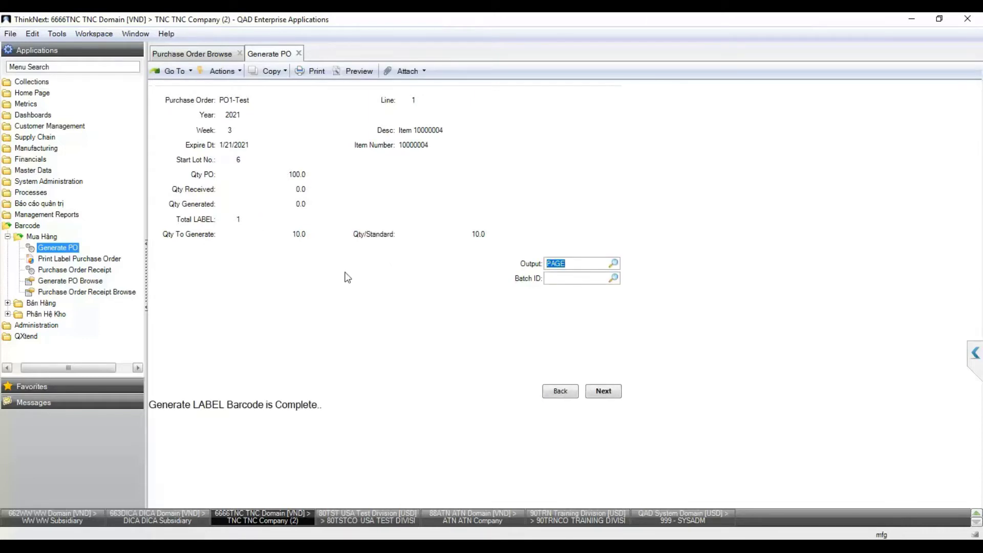
left_click(599, 394)
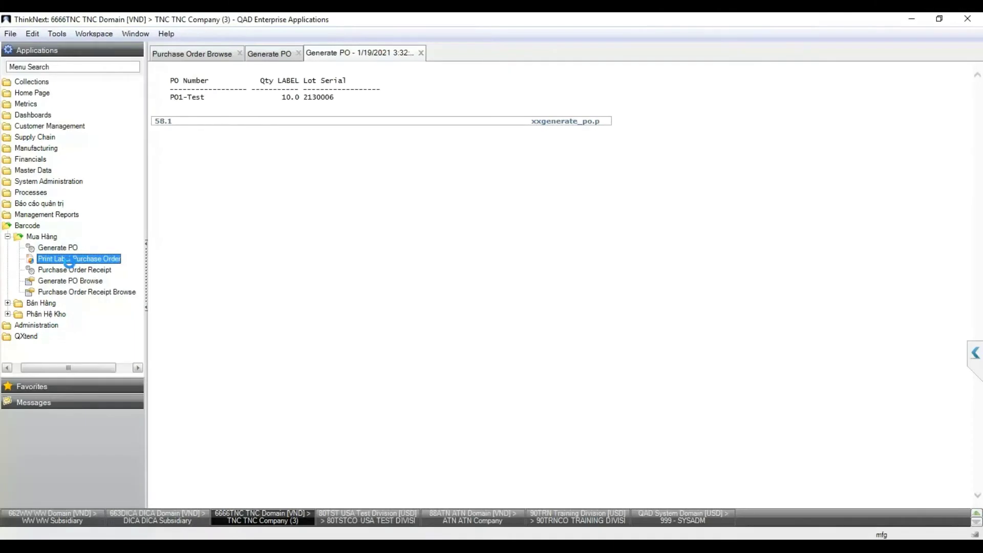
Run the Print Label Purchase Order report for the test PO number and item number 10000004, copied from Purchase Order Browse.
left_click(329, 117)
type("PO1-Test")
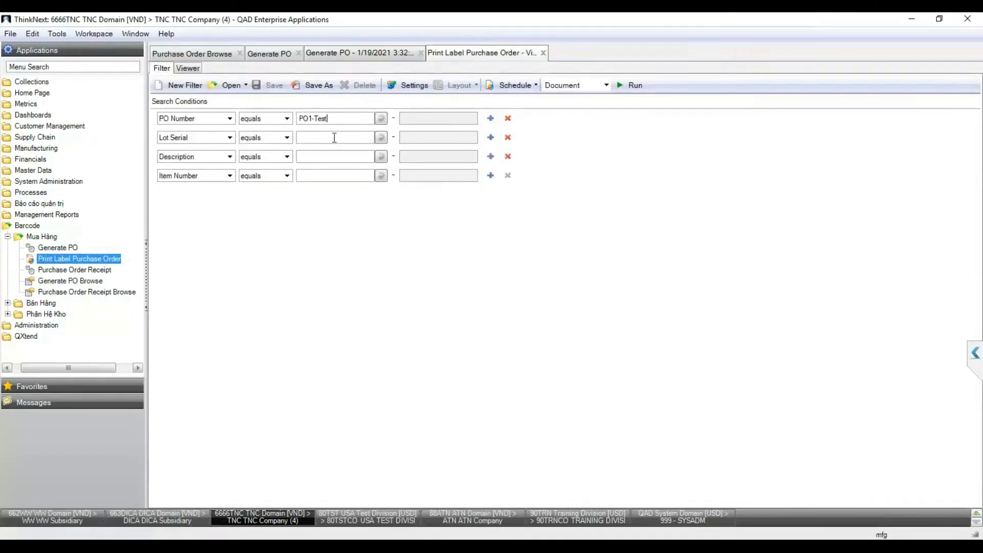
left_click(328, 174)
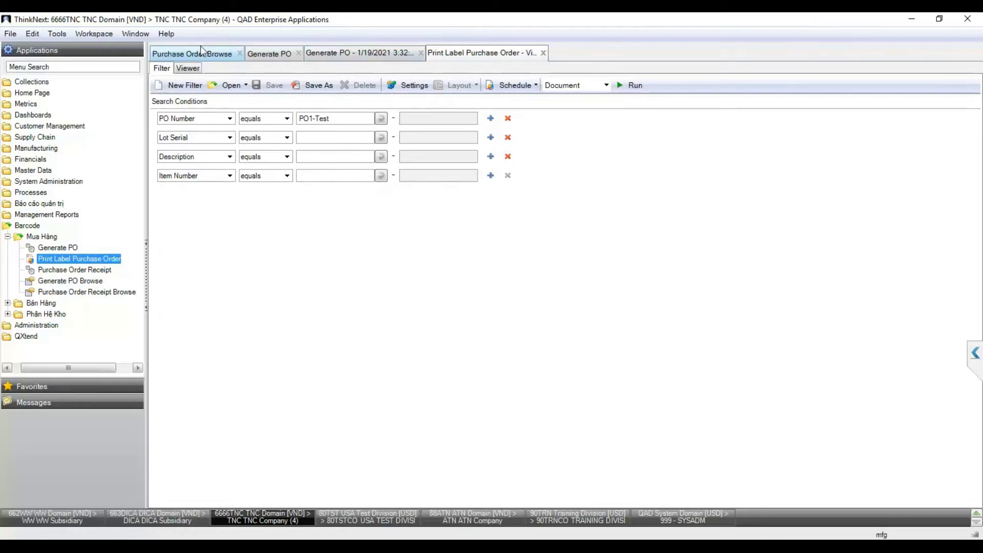
left_click(185, 54)
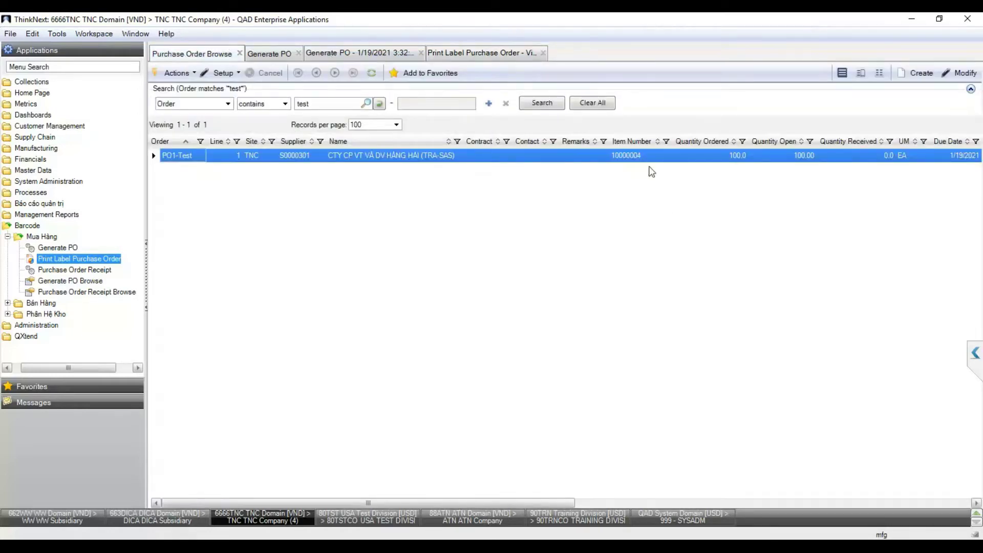
left_click(628, 158)
key("ctrl+c")
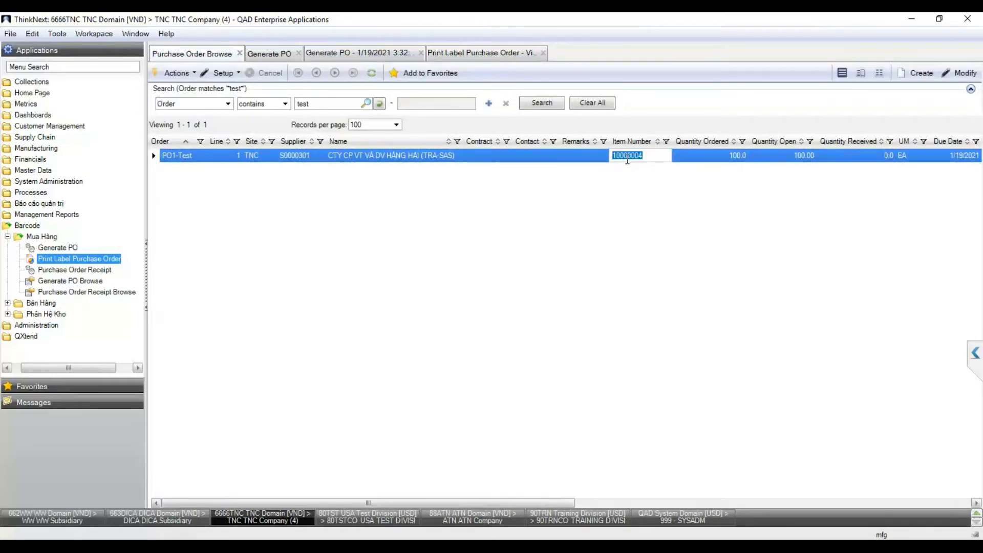
left_click(475, 57)
left_click(328, 177)
key("ctrl+v")
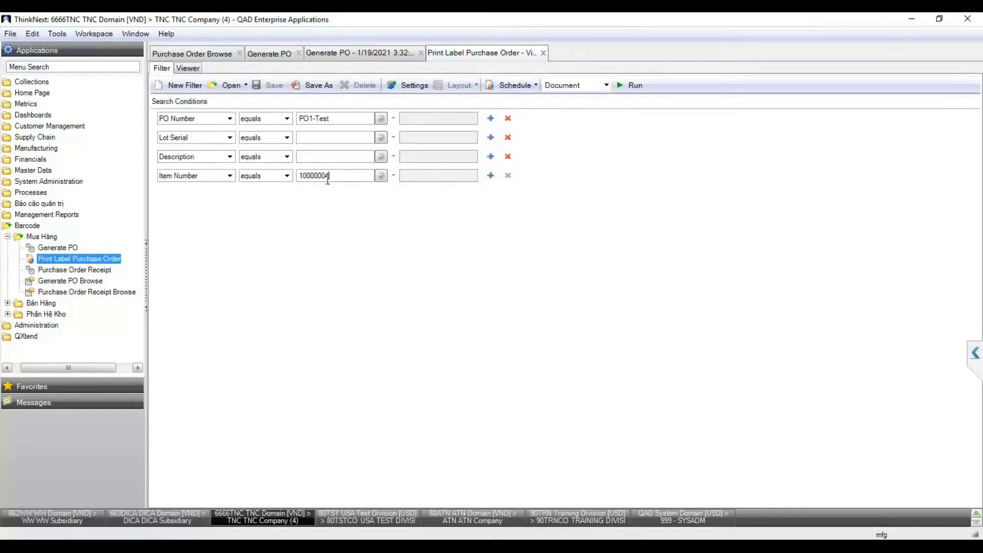
left_click(626, 87)
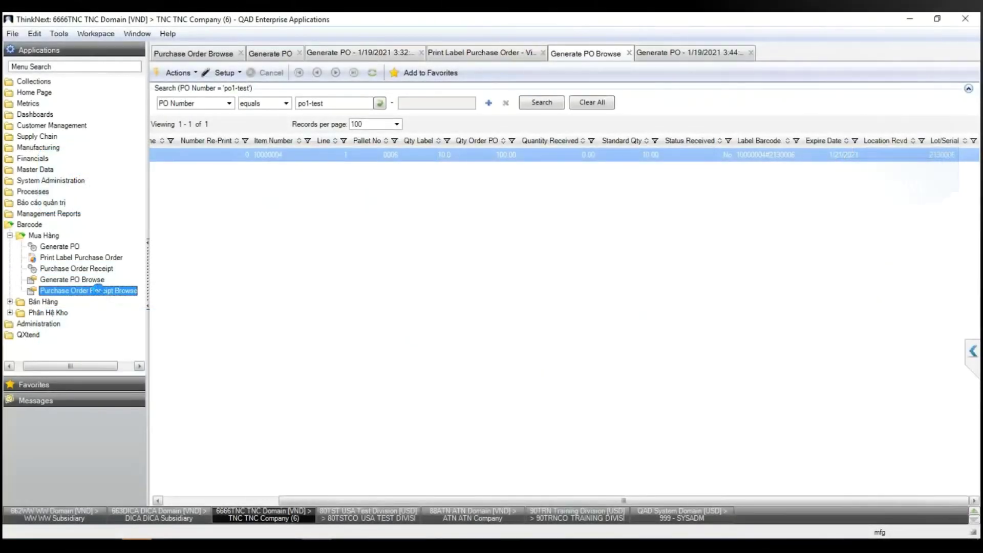
Search Purchase Order Receipt Browse for PO Number equal to the test order and check its received status, label barcode and standard quantity.
left_click(99, 290)
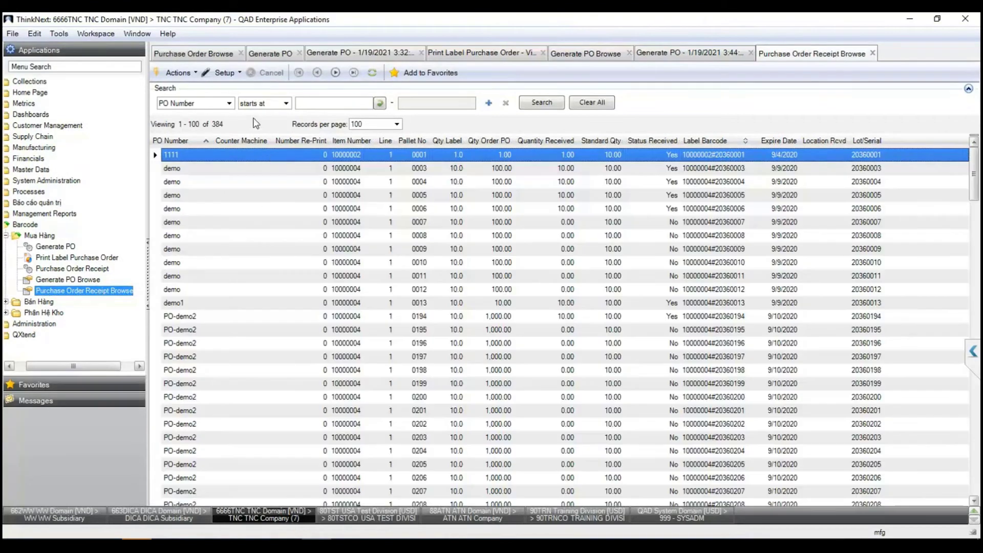
left_click(258, 104)
left_click(258, 119)
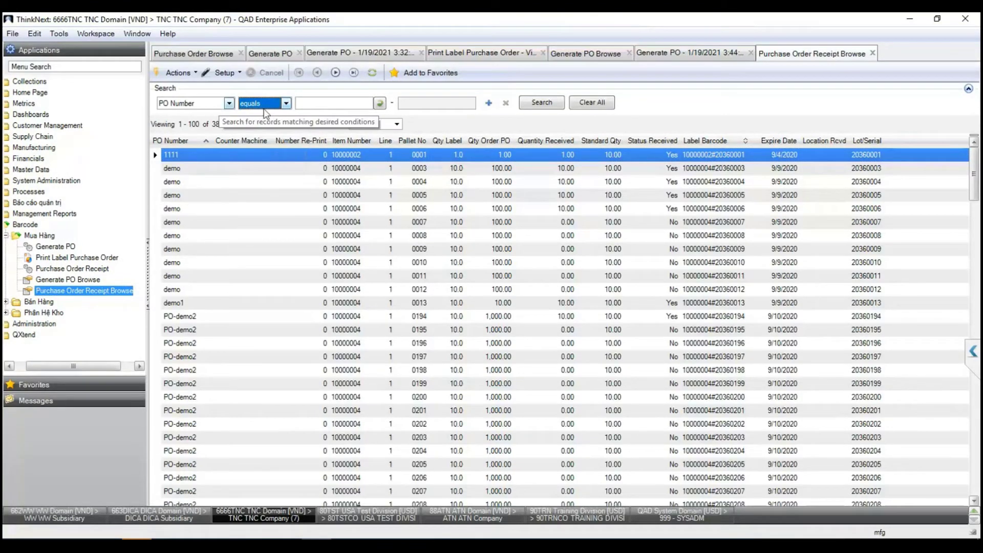
left_click(335, 102)
type("PO1-Test")
key("Return")
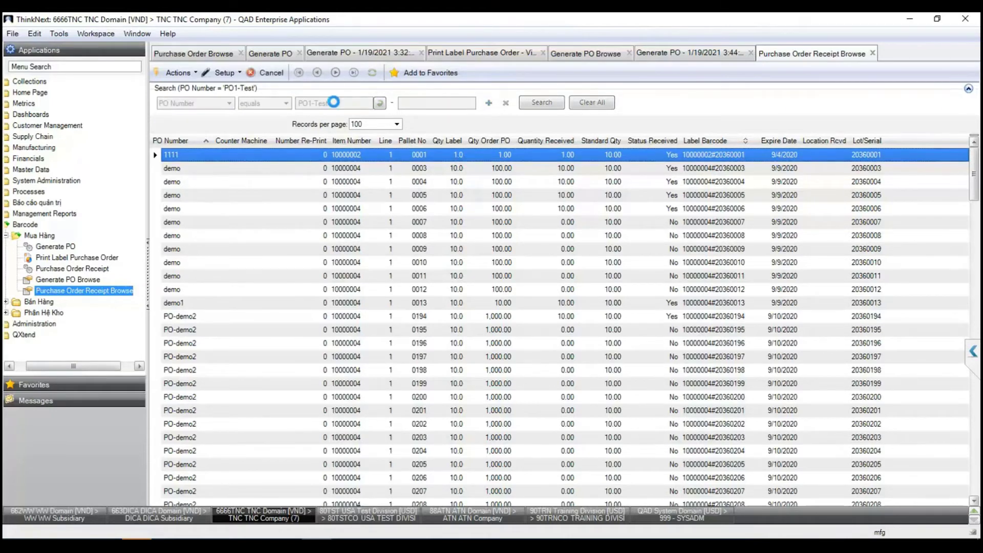
left_click_drag(310, 499, 471, 499)
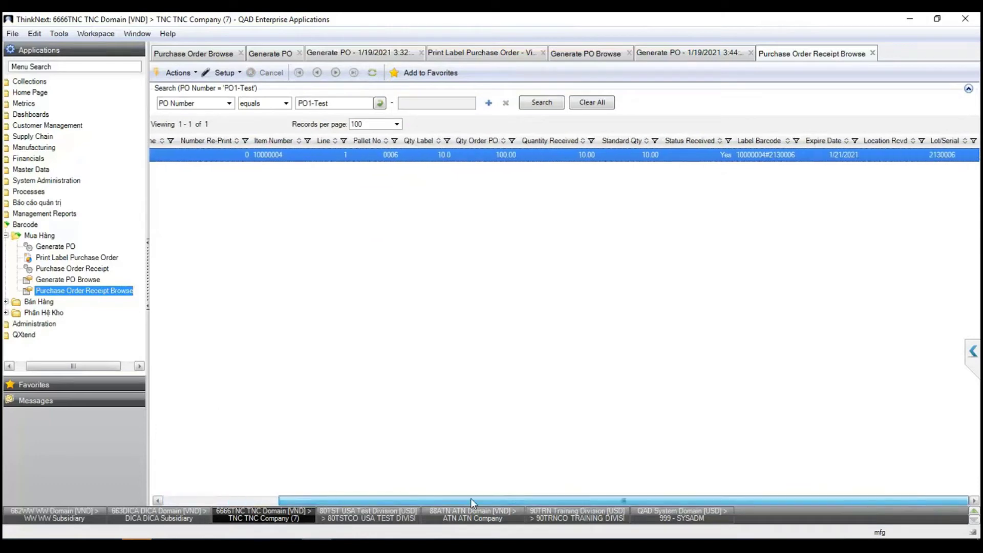
left_click(725, 159)
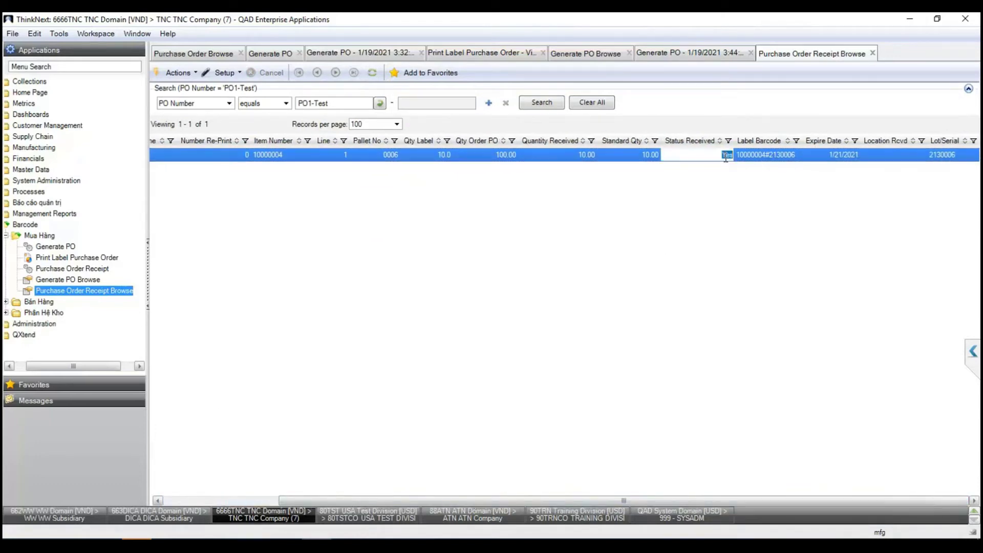
left_click(775, 158)
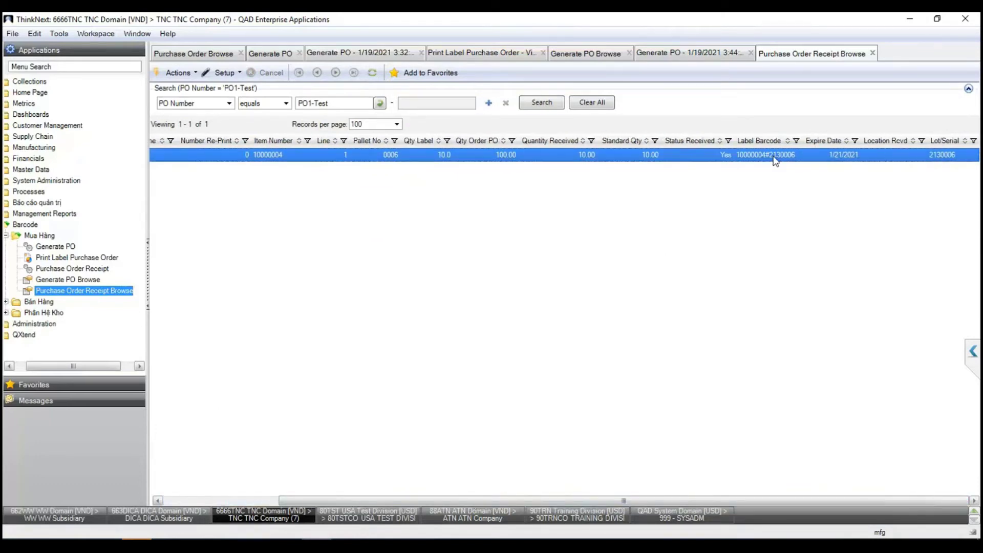
left_click(646, 155)
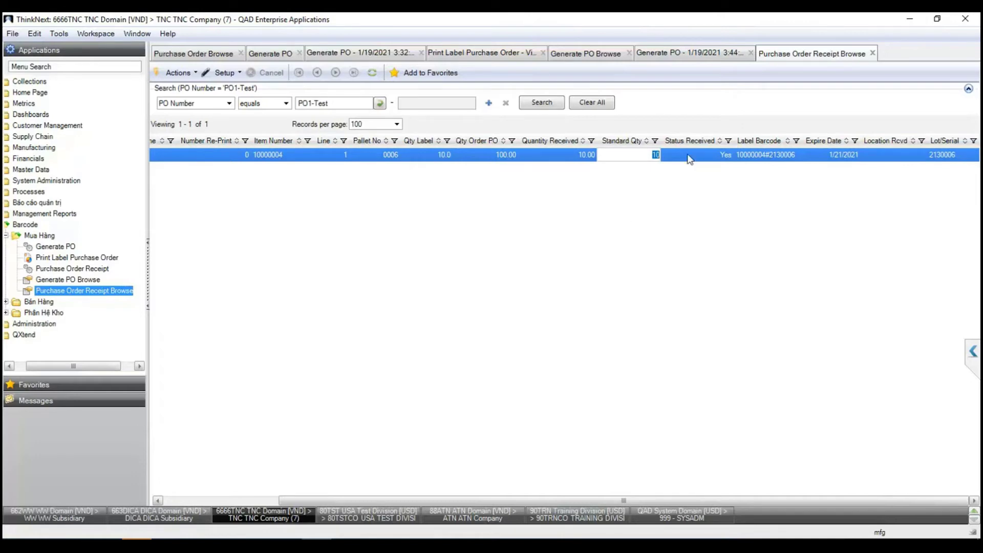
Search Purchase Order Browse for the test order's full number and check its open and received quantities.
left_click(200, 53)
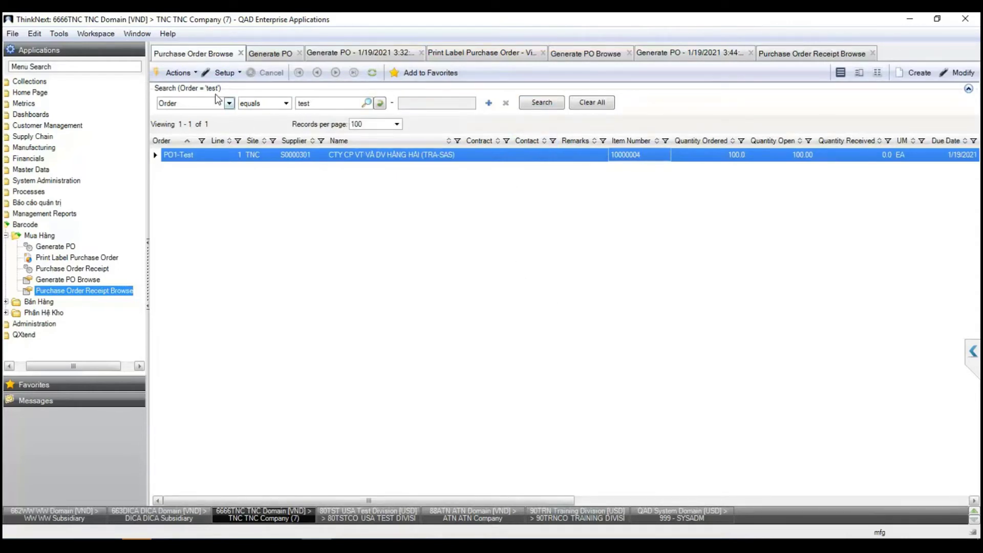
left_click(338, 108)
key("BackSpace")
key("BackSpace")
type("po1-test")
key("Return")
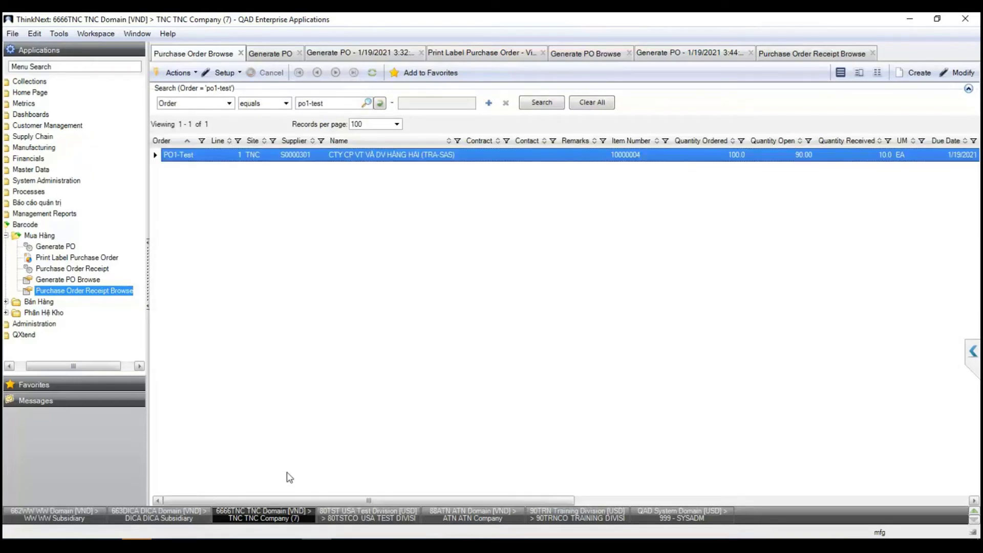
left_click_drag(289, 500, 372, 500)
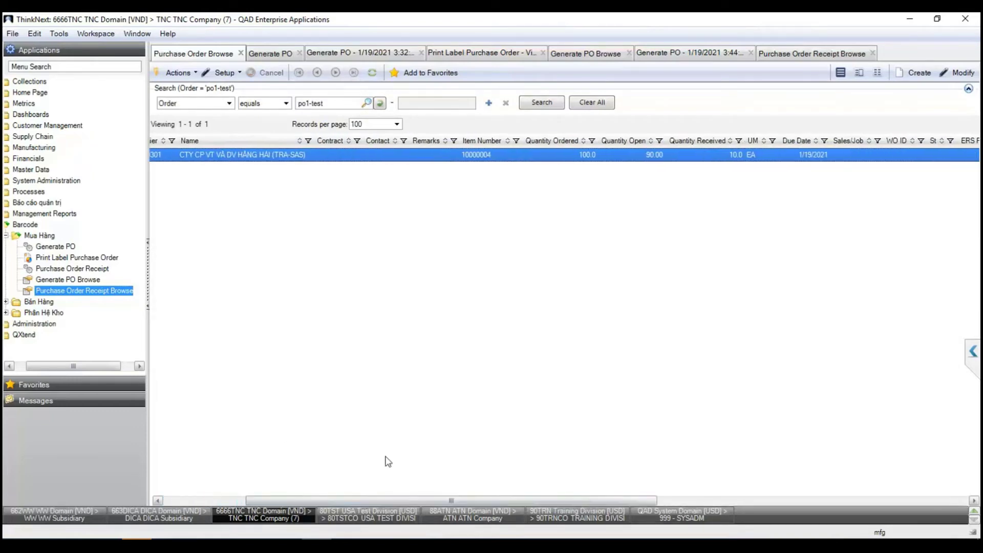
left_click(651, 160)
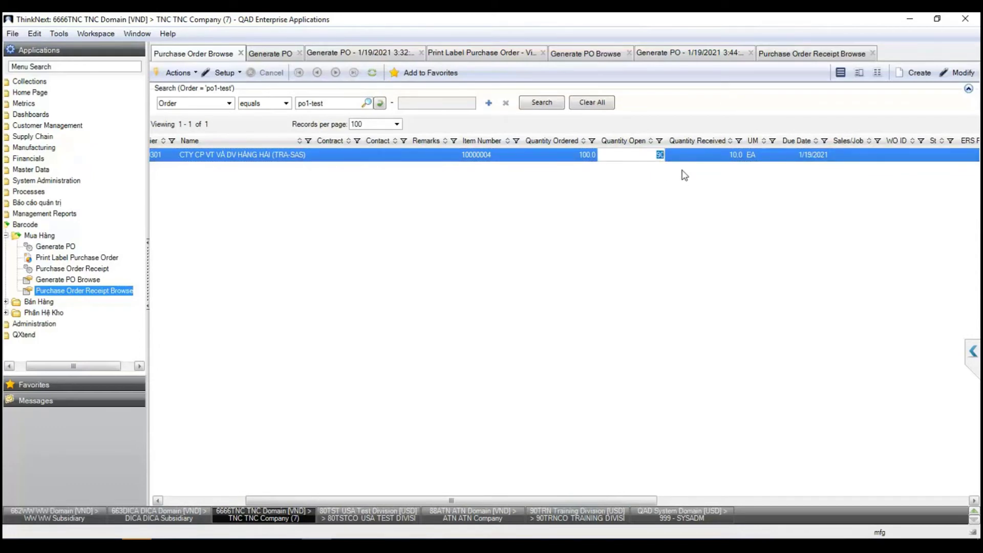
left_click(692, 157)
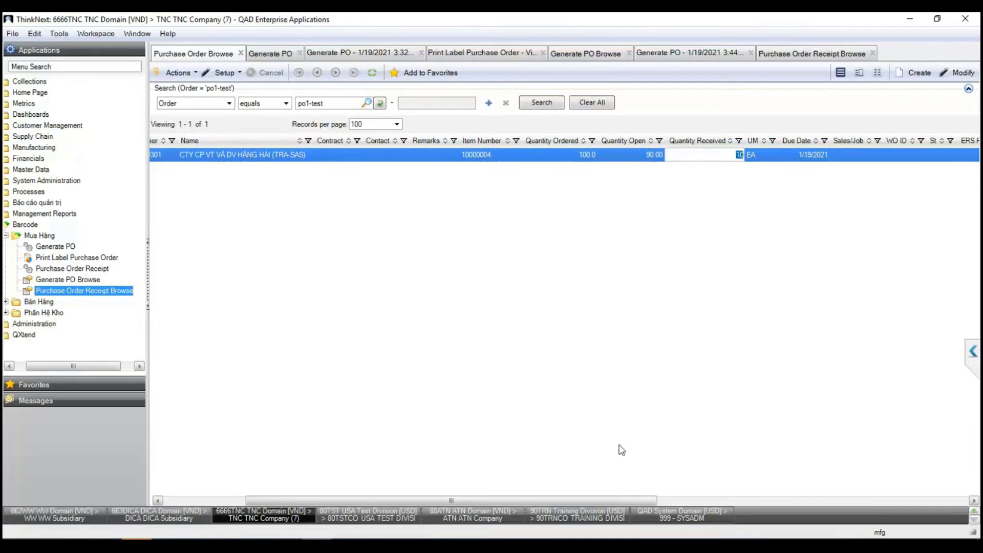
mouse_move(571, 501)
left_mouse_down()
mouse_move(744, 476)
mouse_move(899, 478)
mouse_move(663, 505)
mouse_move(553, 504)
left_mouse_up()
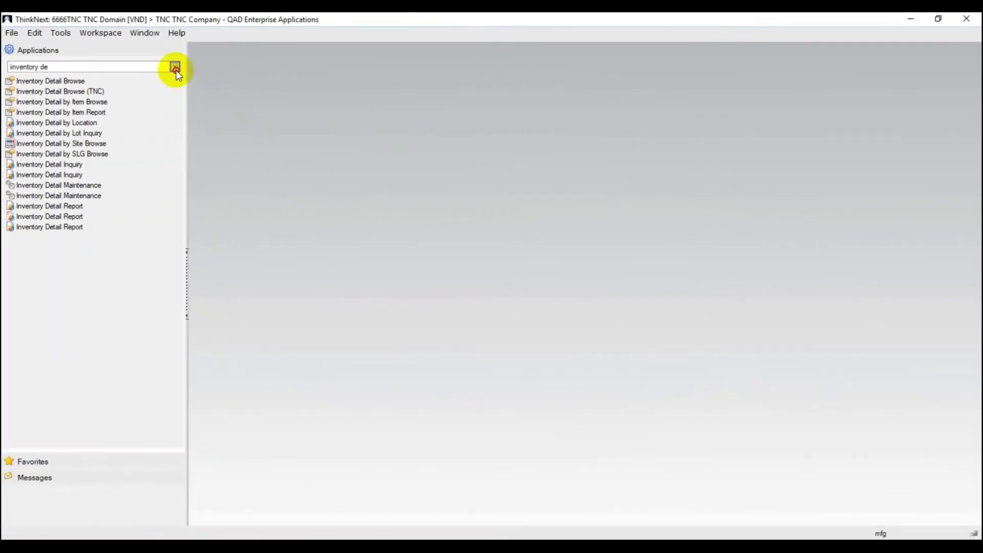
Search the application menu for "transactions by i" and open Transactions by Item Browse.
left_click(176, 67)
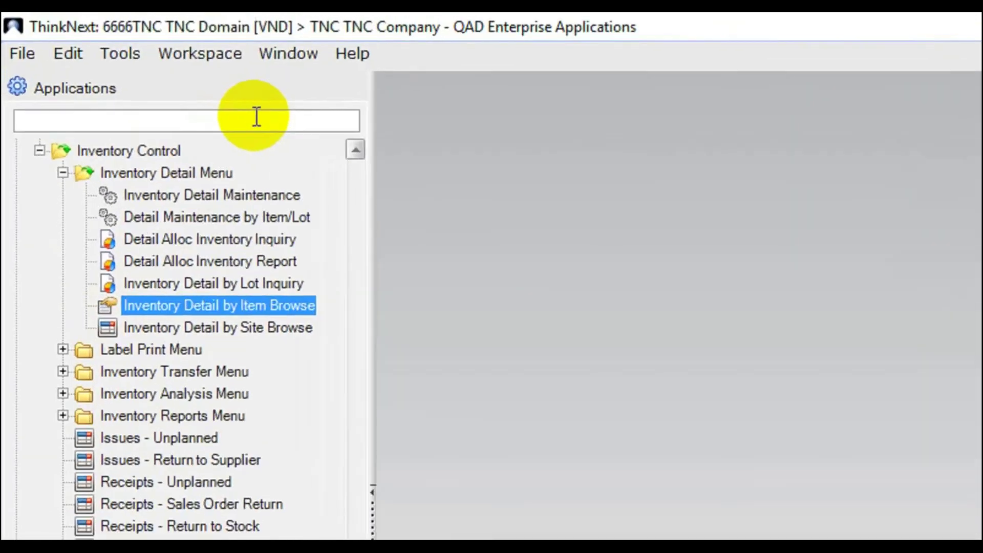
type("transact")
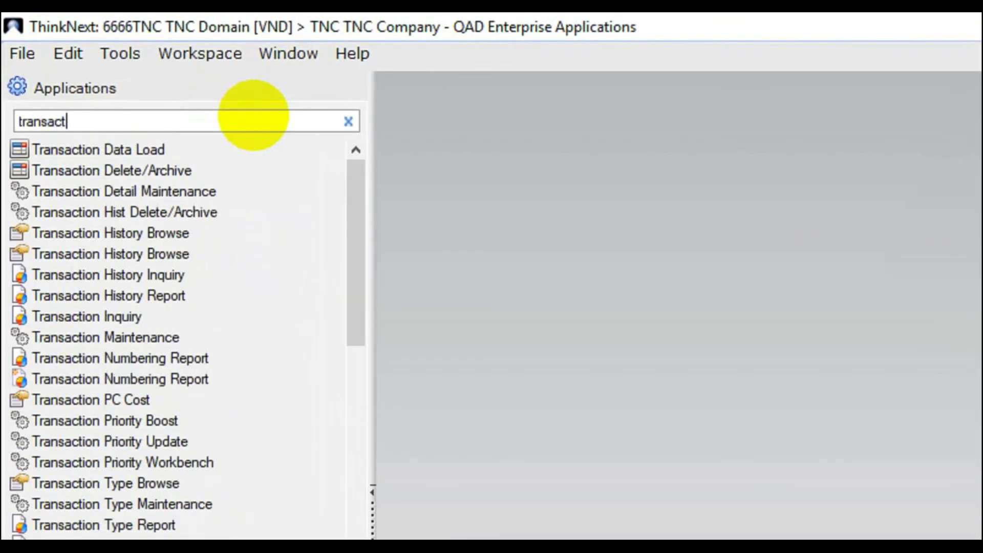
type("ions by i")
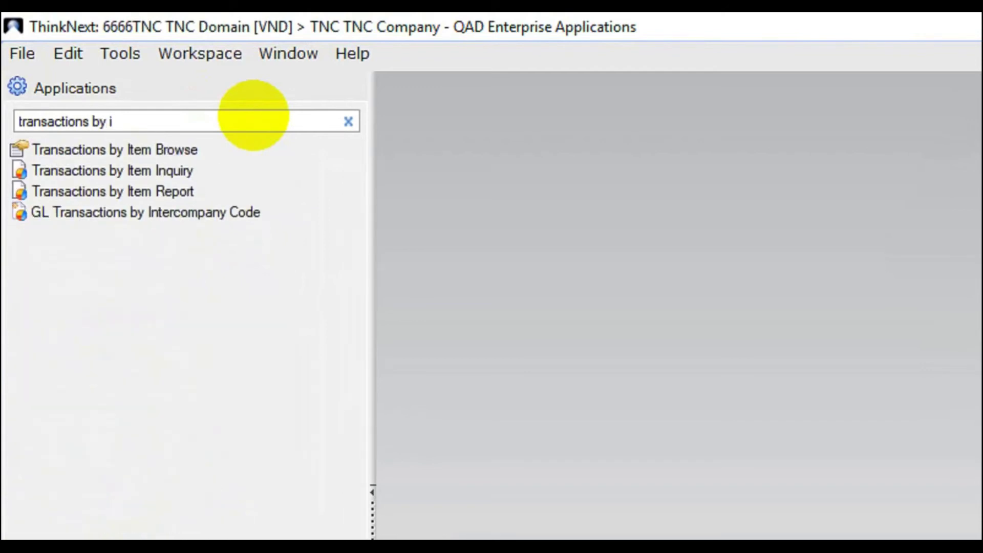
double_click(179, 146)
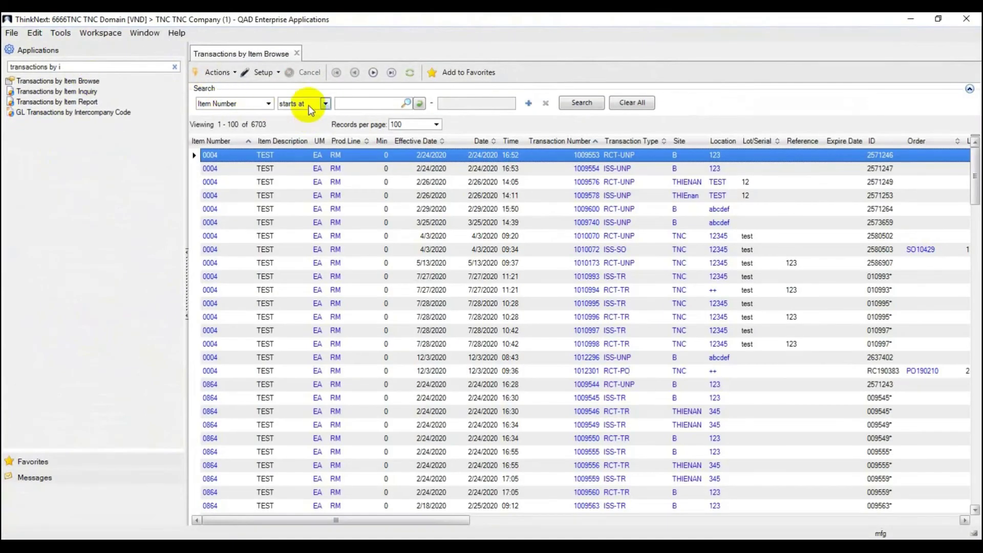
Search the item transactions for Order equal to the test purchase order number and review the transaction's details.
left_click(309, 105)
left_click(292, 112)
left_click(242, 105)
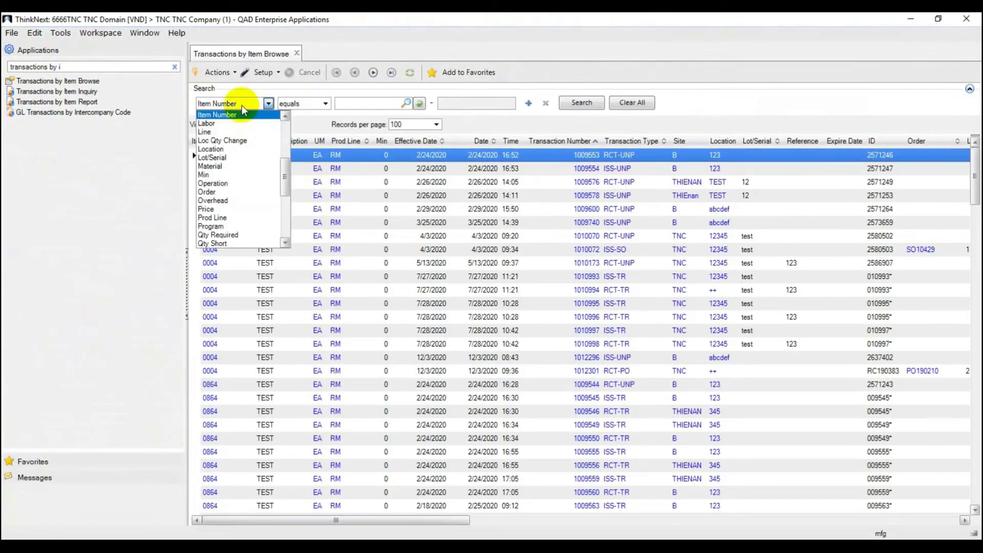
scroll(242, 105, "down", 3)
left_click(218, 117)
left_click(352, 104)
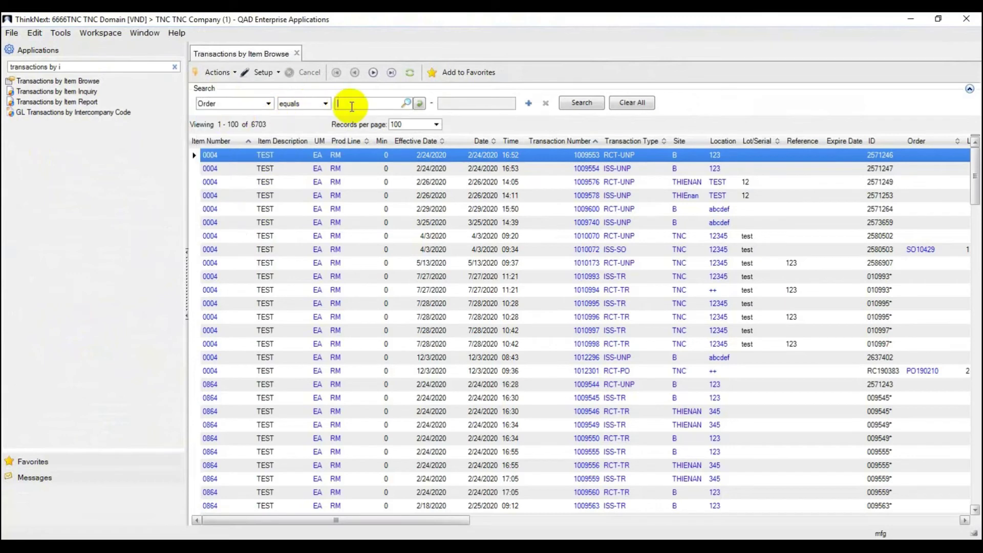
type("PO1-test")
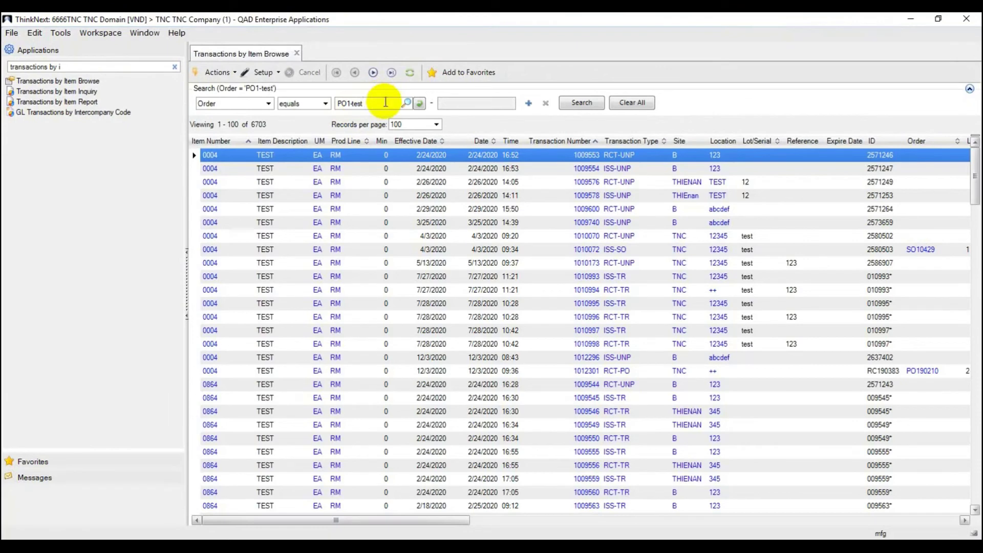
key("Return")
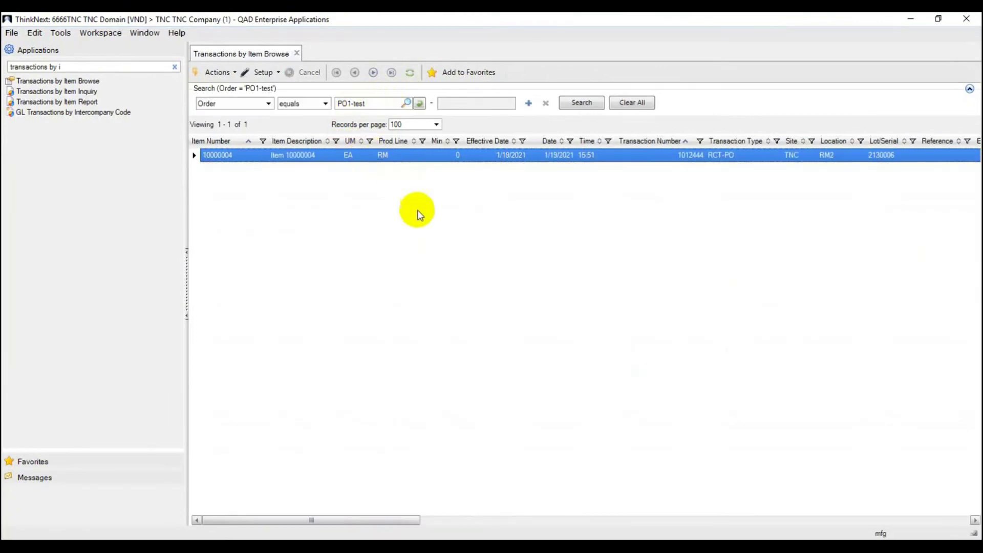
left_click_drag(386, 519, 456, 505)
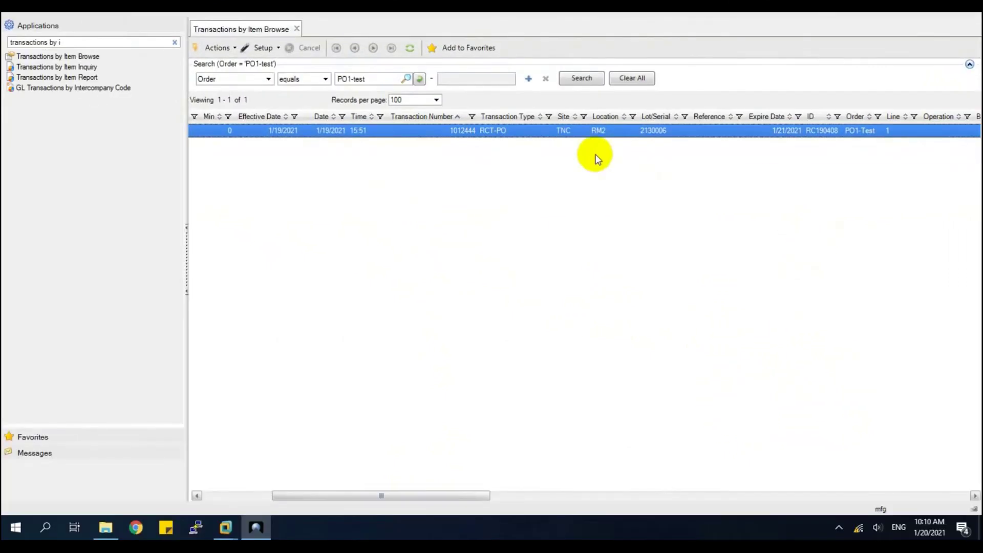
Search the application menu for "inventory de" and open Inventory Detail by Item Browse.
left_click(175, 67)
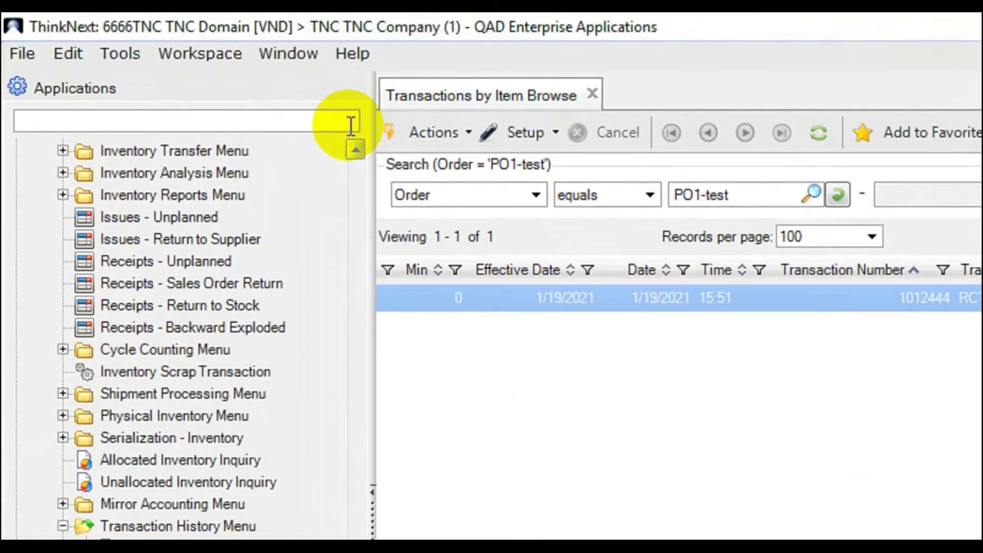
type("inven")
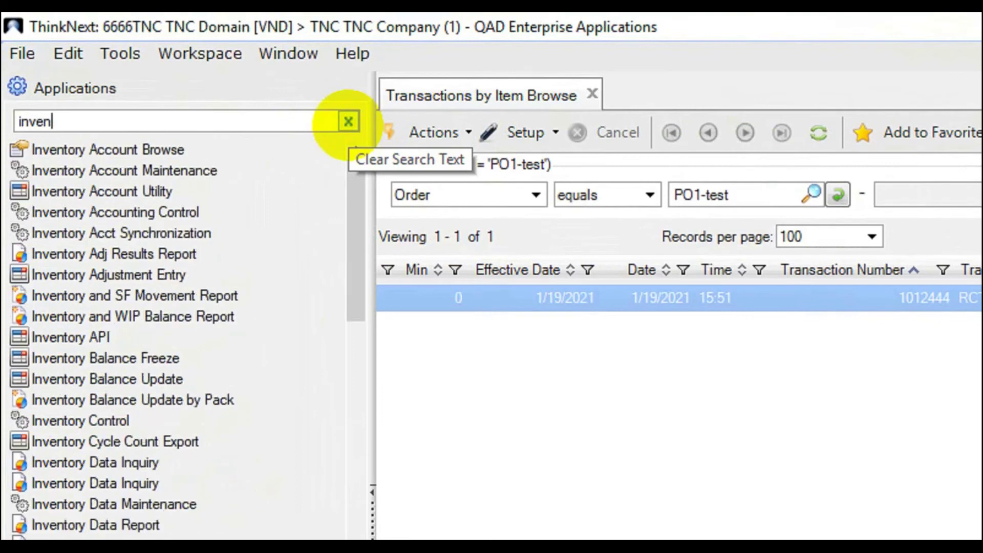
type("tory de")
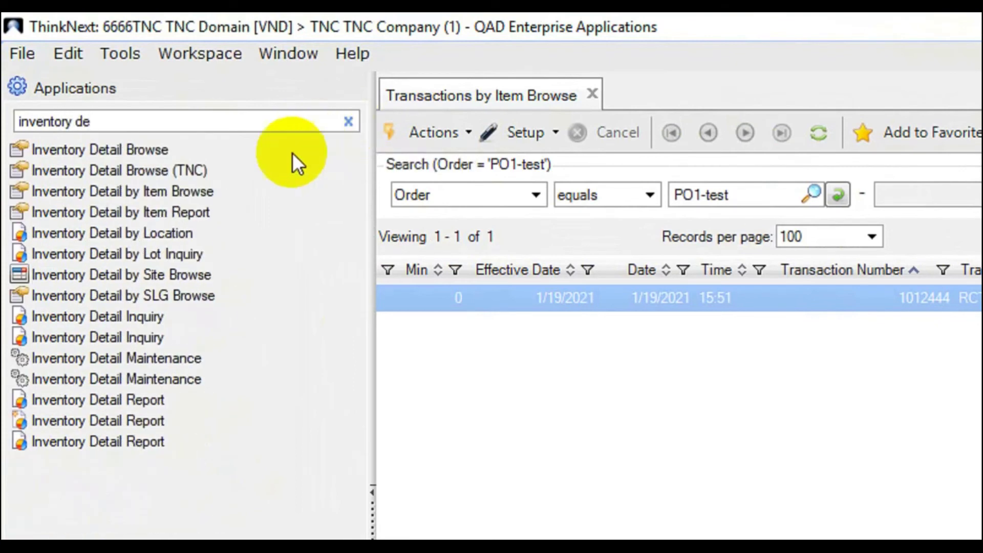
left_click(197, 192)
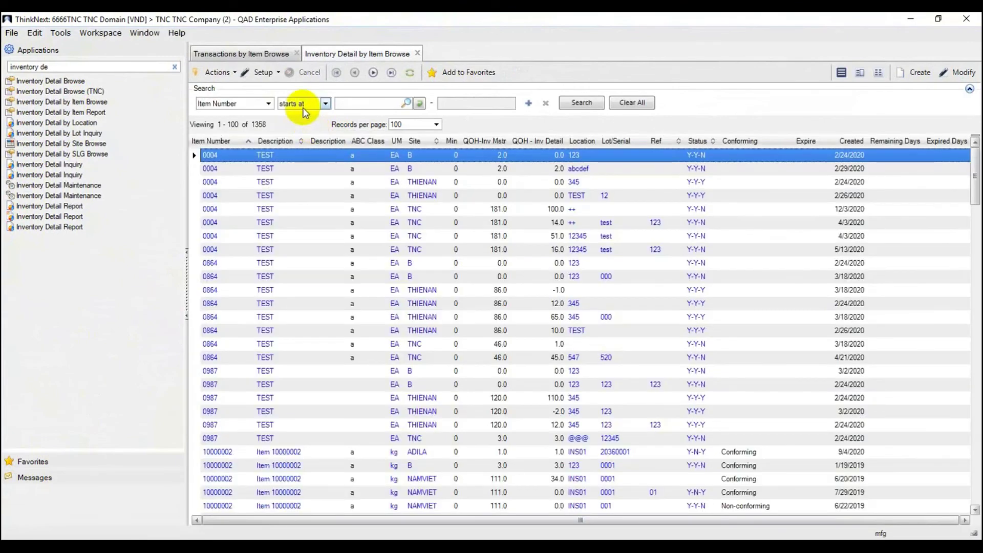
Set the inventory browse's first search condition to Item Number equals 1000006.
left_click(323, 103)
left_click(305, 116)
left_click(352, 105)
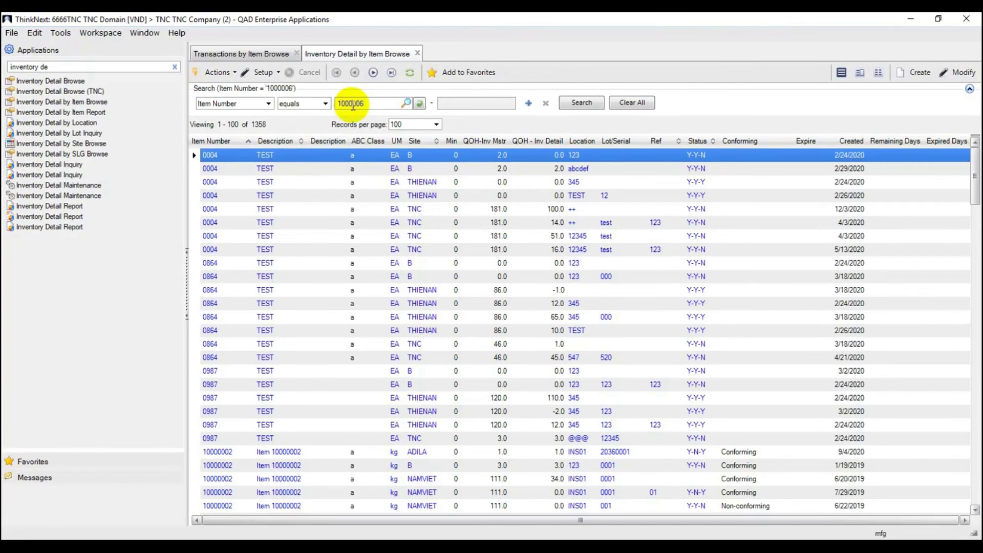
Add a second search condition, Lot/Serial equals 2130006, and run the inventory search.
left_click(528, 103)
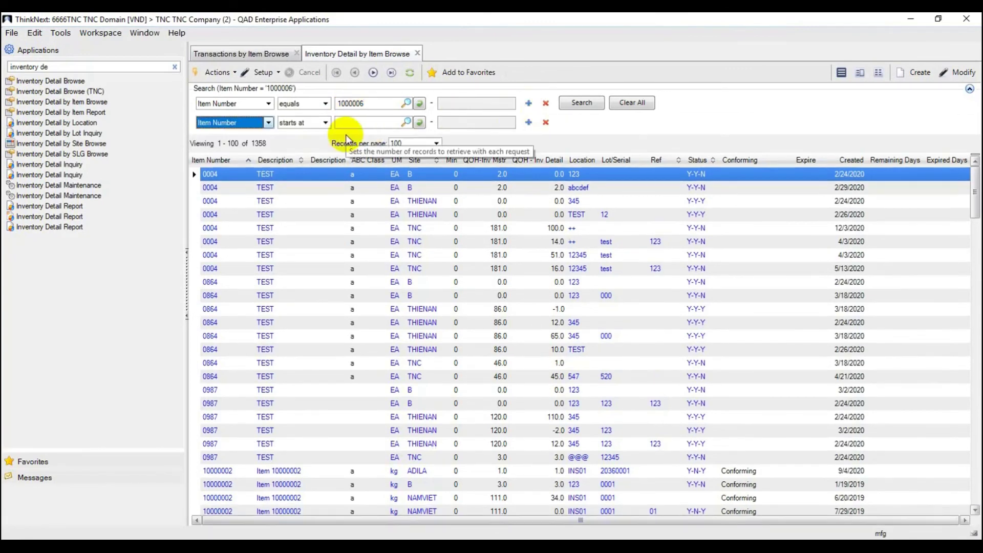
left_click(269, 122)
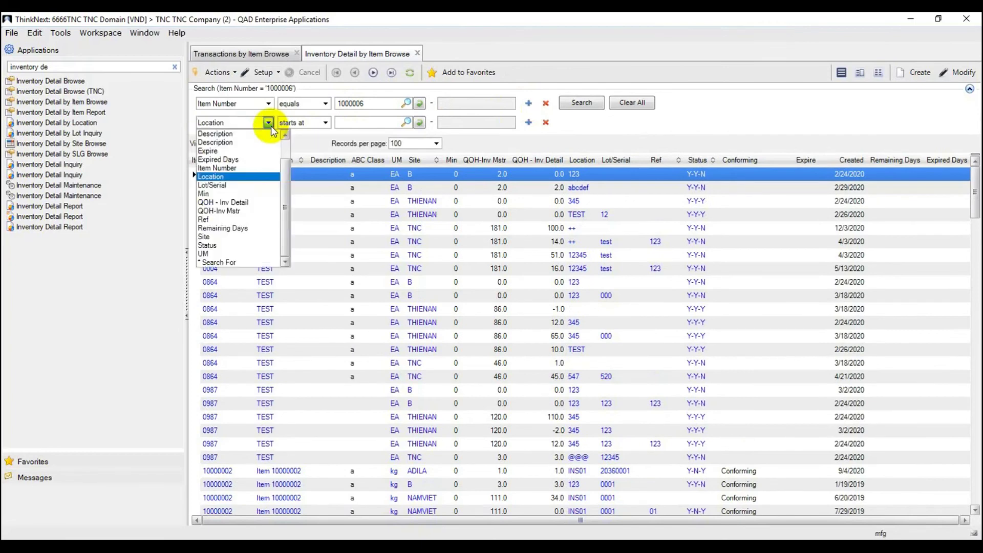
left_click(226, 177)
left_click(325, 122)
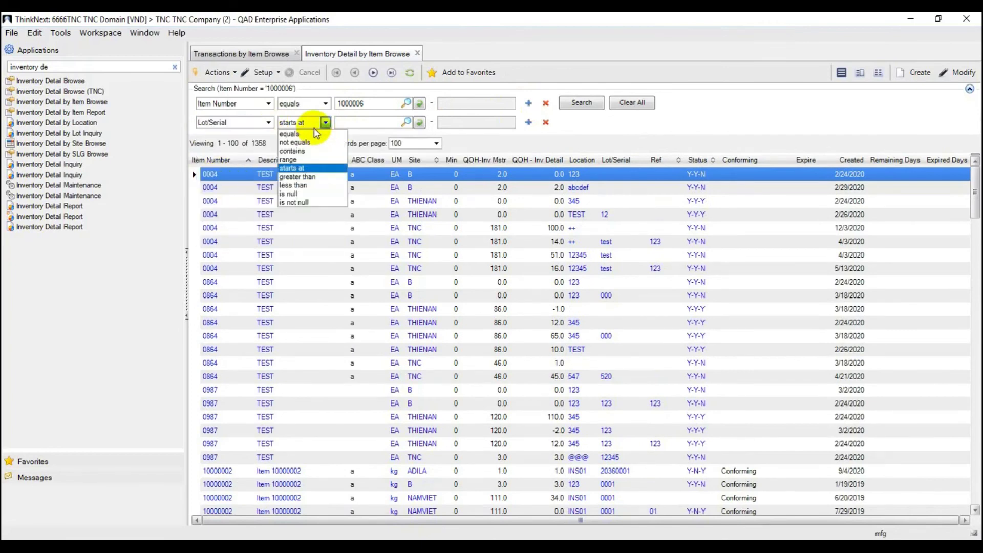
left_click(300, 136)
left_click(354, 124)
type("2130006")
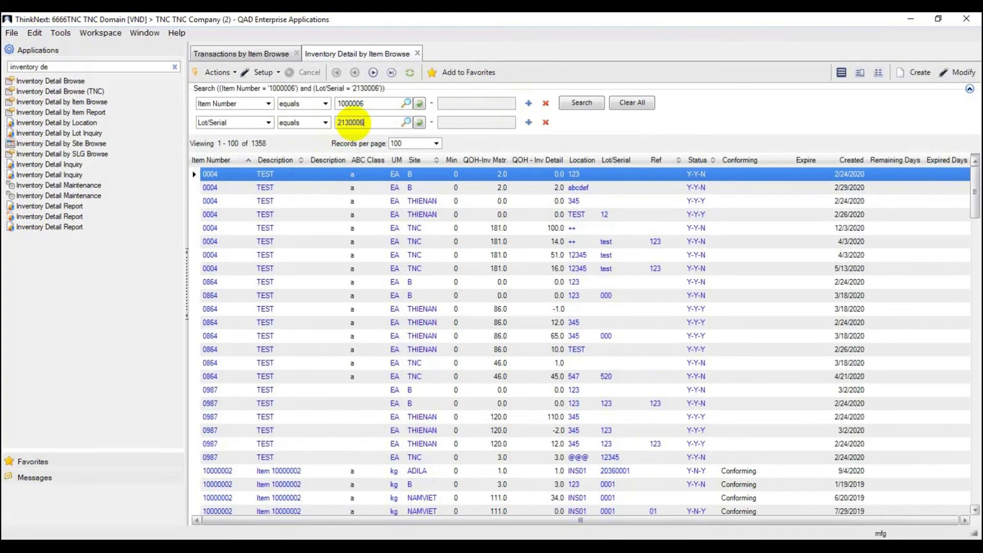
key("Return")
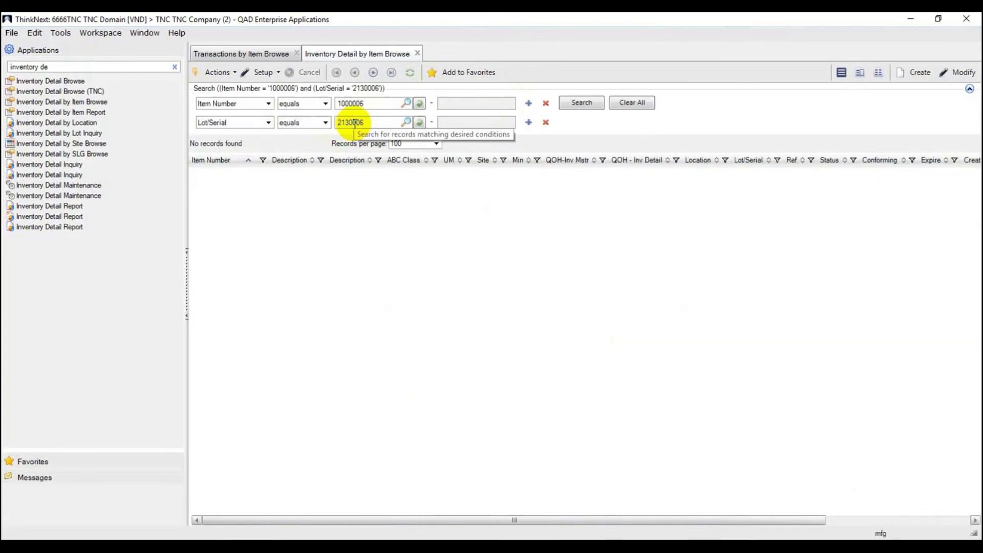
Correct the Item Number condition to 10000004, rerun the search and review the lot's quantity, location, status, and expiry and creation dates.
double_click(351, 103)
type("10000004")
key("Return")
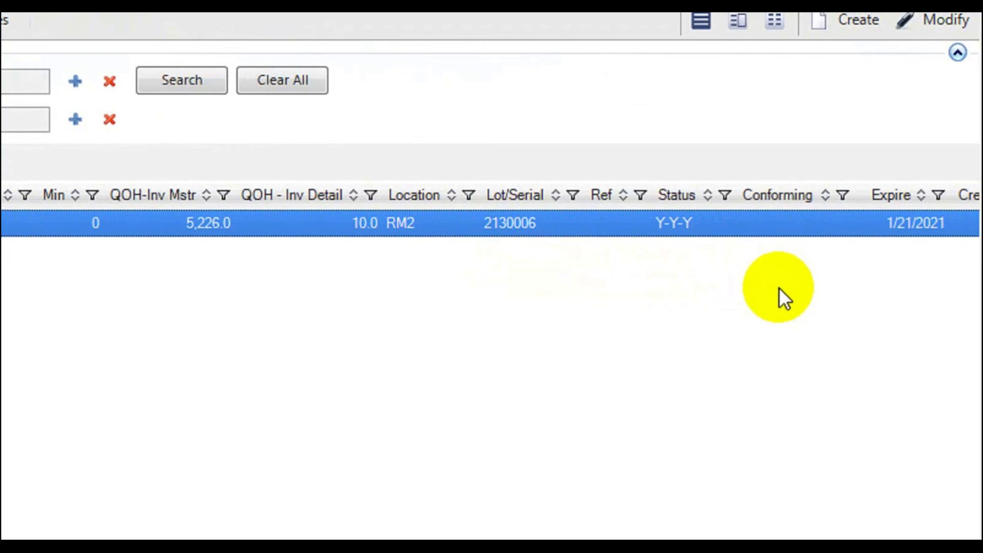
left_click(809, 306)
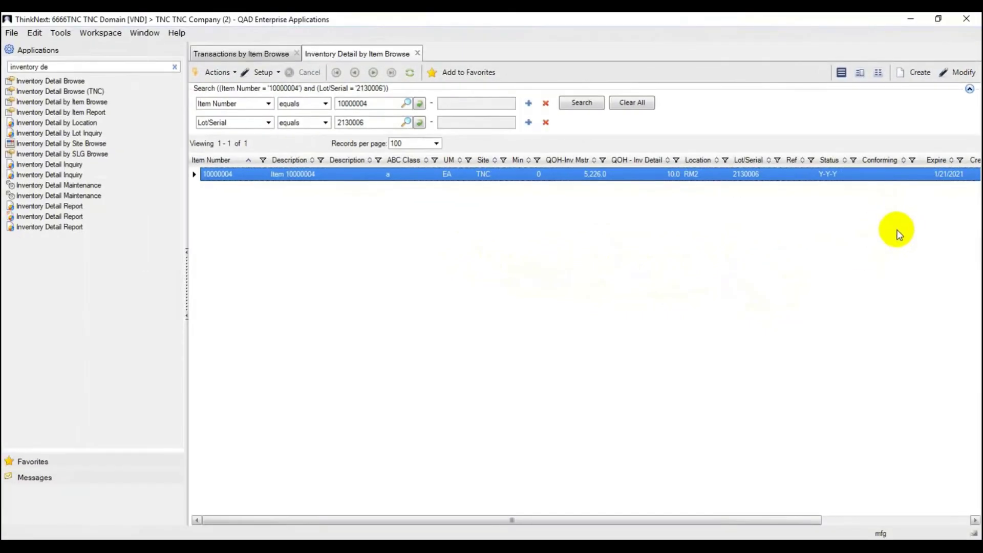
left_click(783, 520)
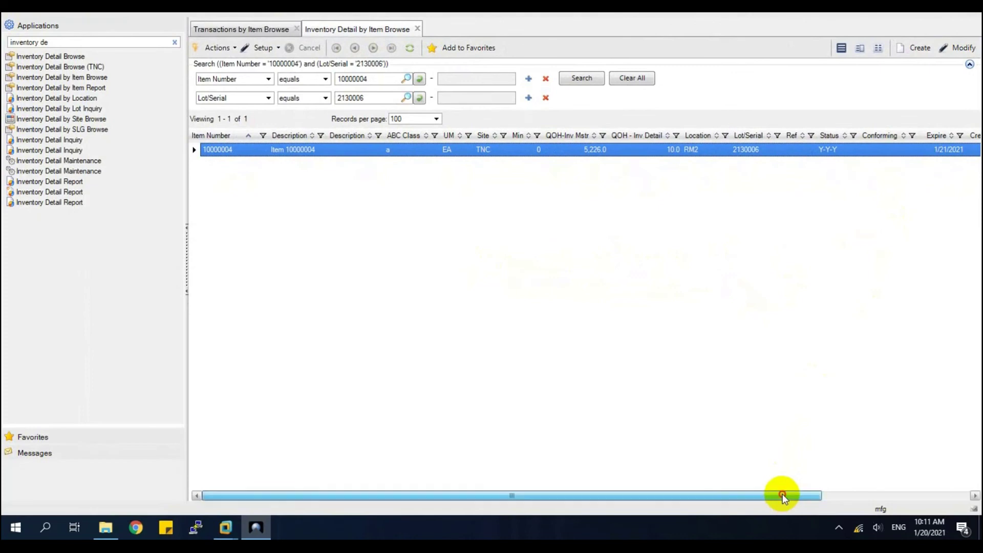
left_click_drag(783, 495, 859, 497)
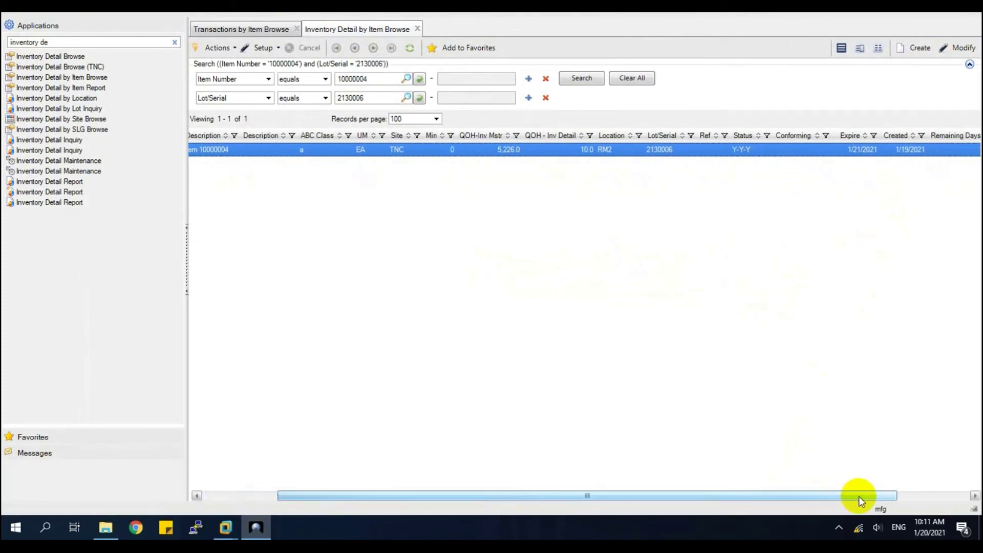